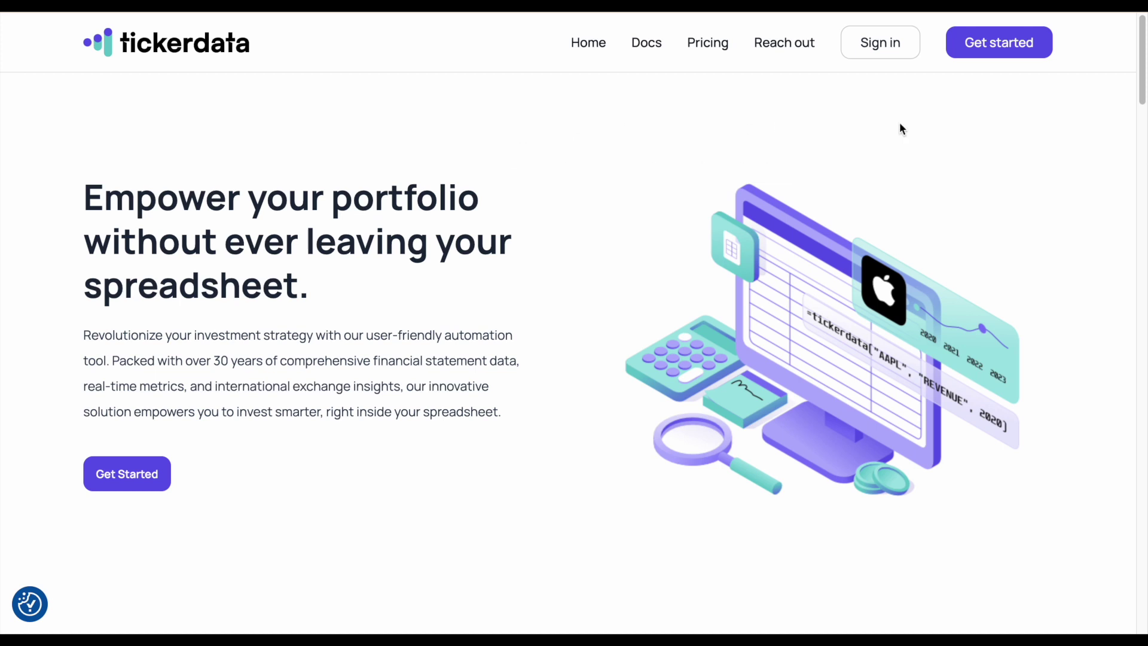
Step: From the Tickerdata home page, go to the 'Welcome aboard to Tickerdata' sign-in page
click(1003, 49)
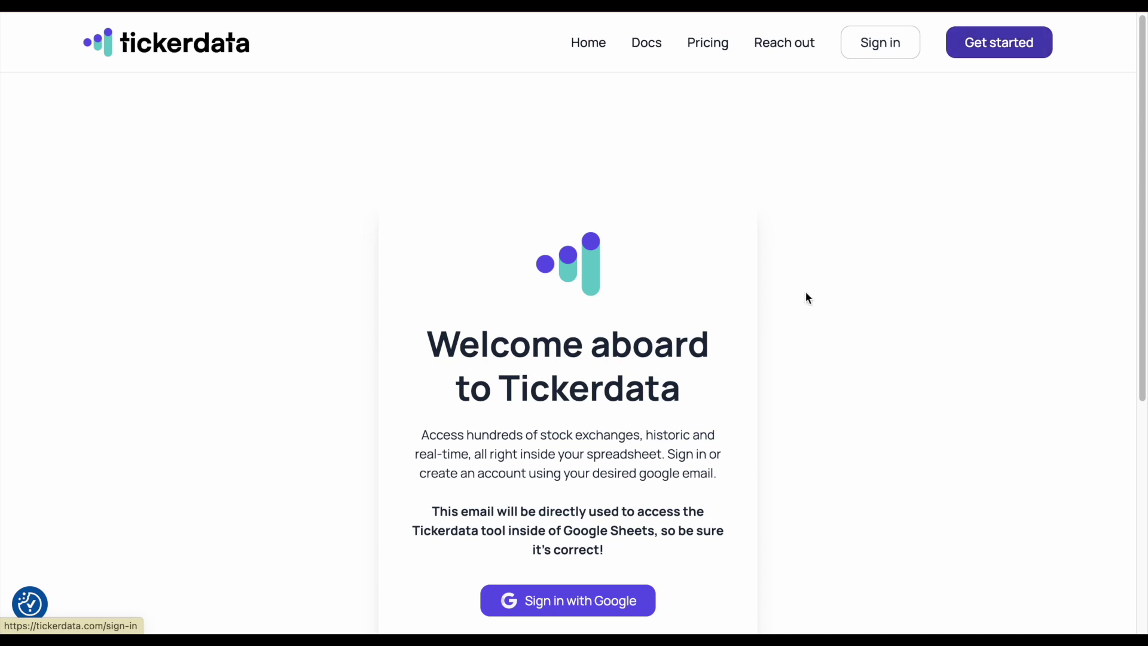
scroll(750, 366, down, 1)
scroll(748, 443, up, 2)
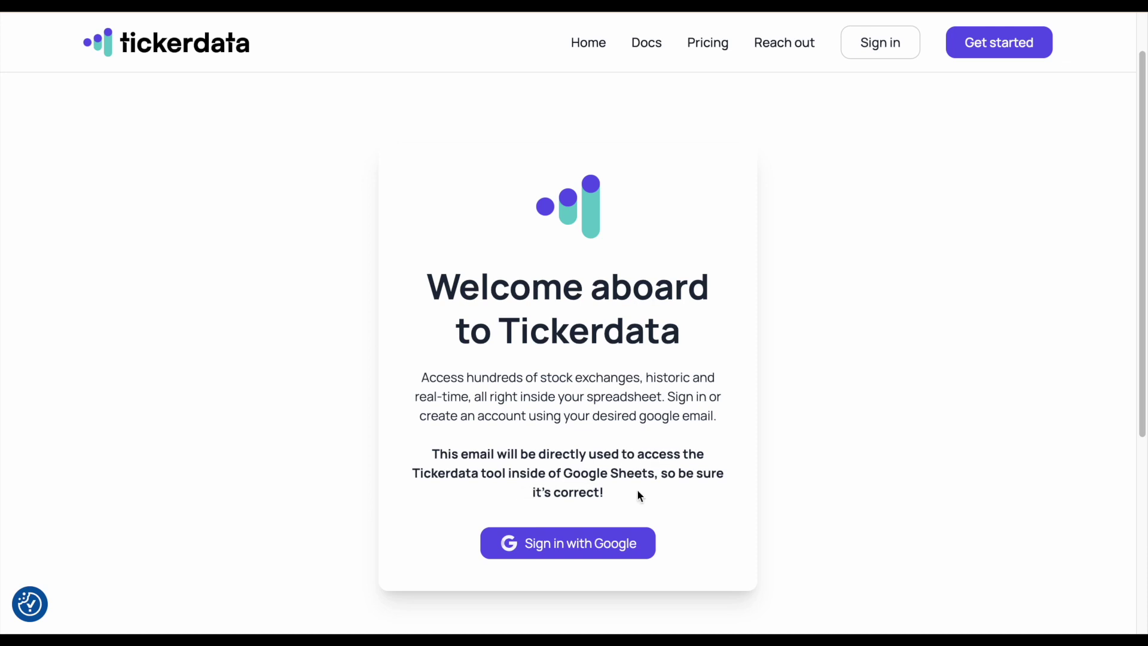
Step: Sign in to Tickerdata with Google, choosing the Google account and confirming
click(568, 545)
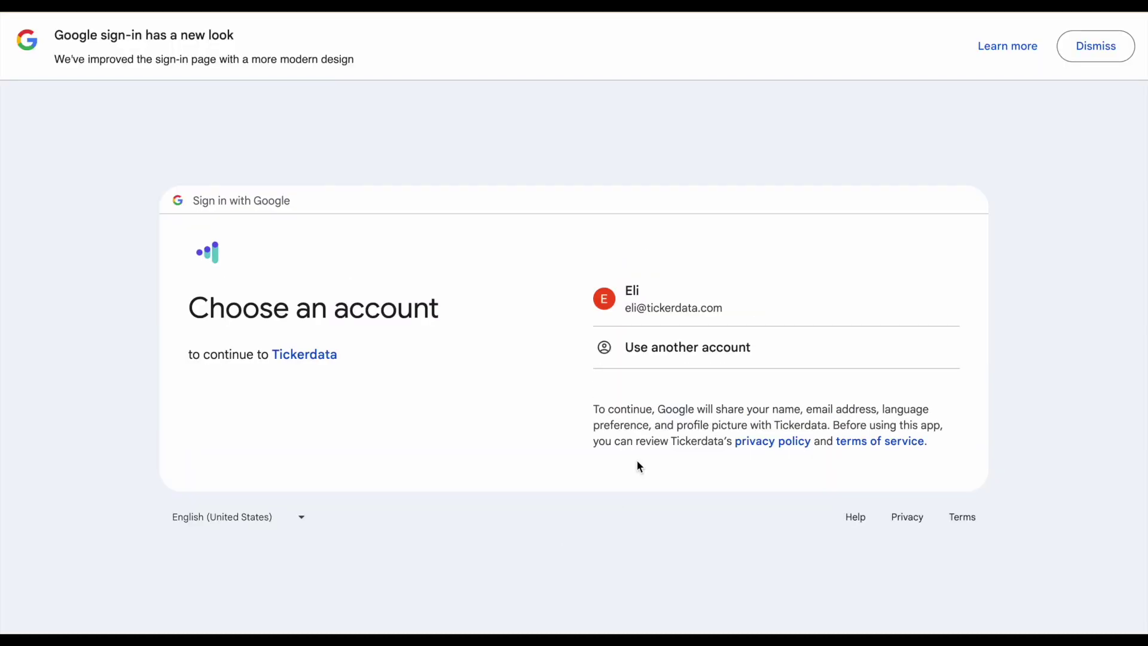
click(719, 306)
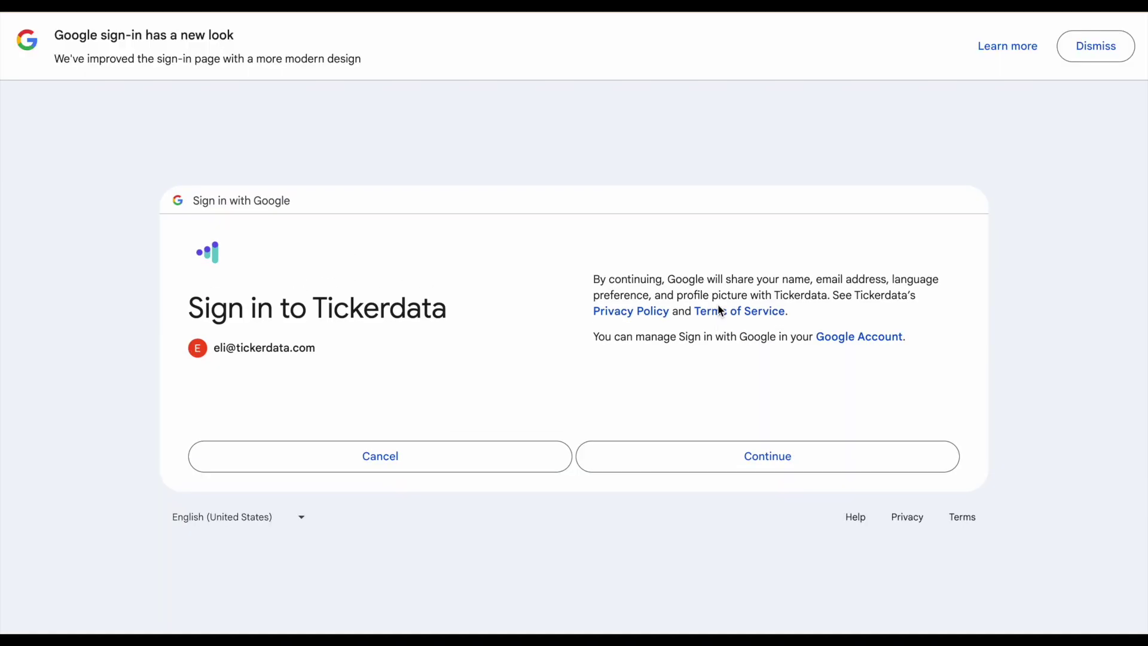
click(710, 458)
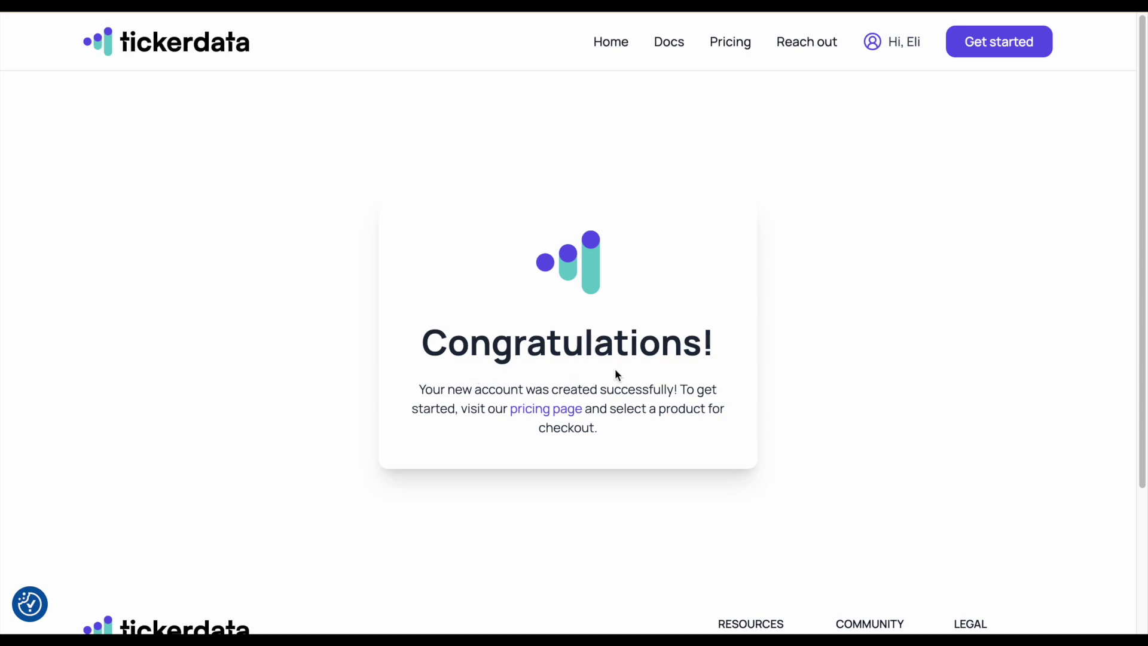
Step: Open the Tickerdata pricing page and look over the available plans
click(565, 410)
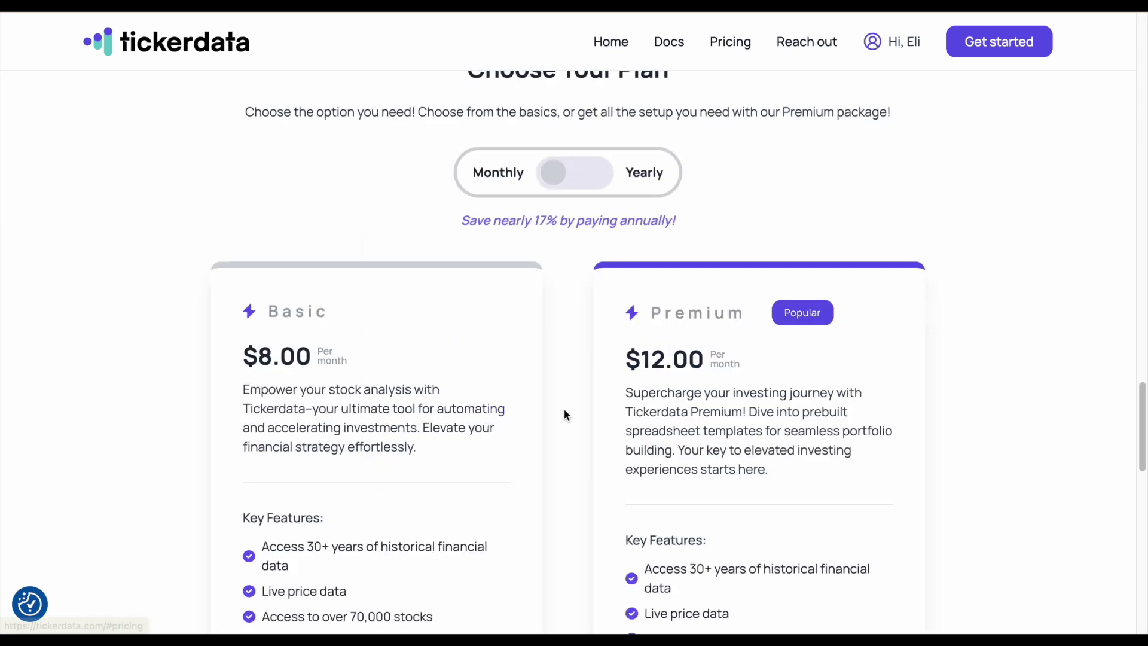
scroll(570, 351, down, 3)
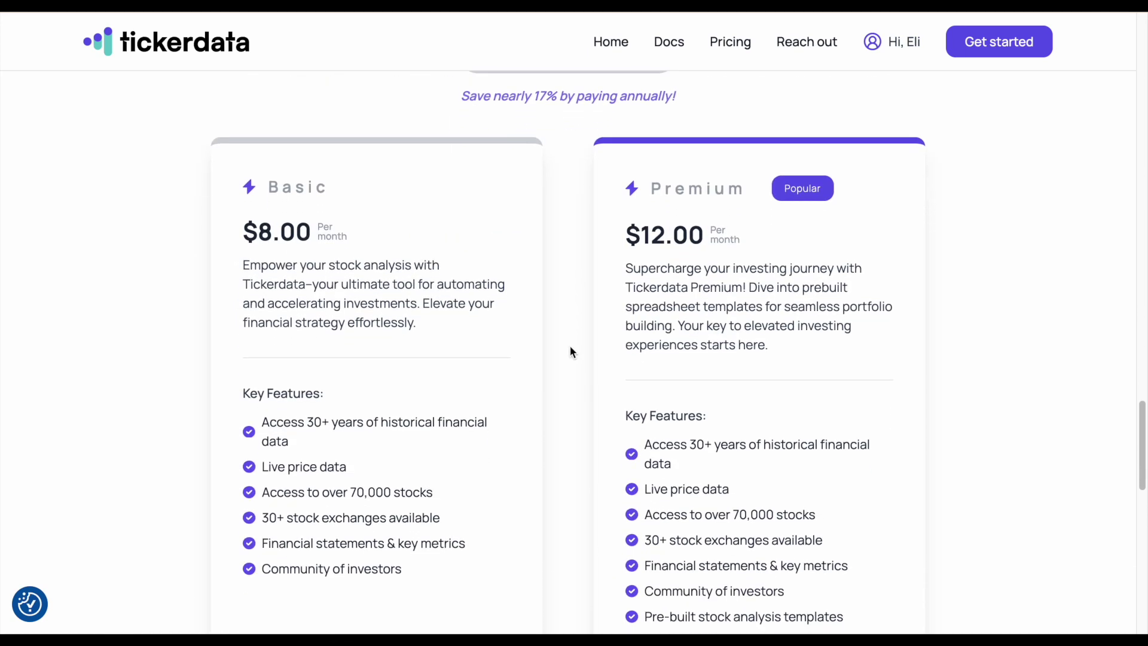
scroll(508, 323, down, 1)
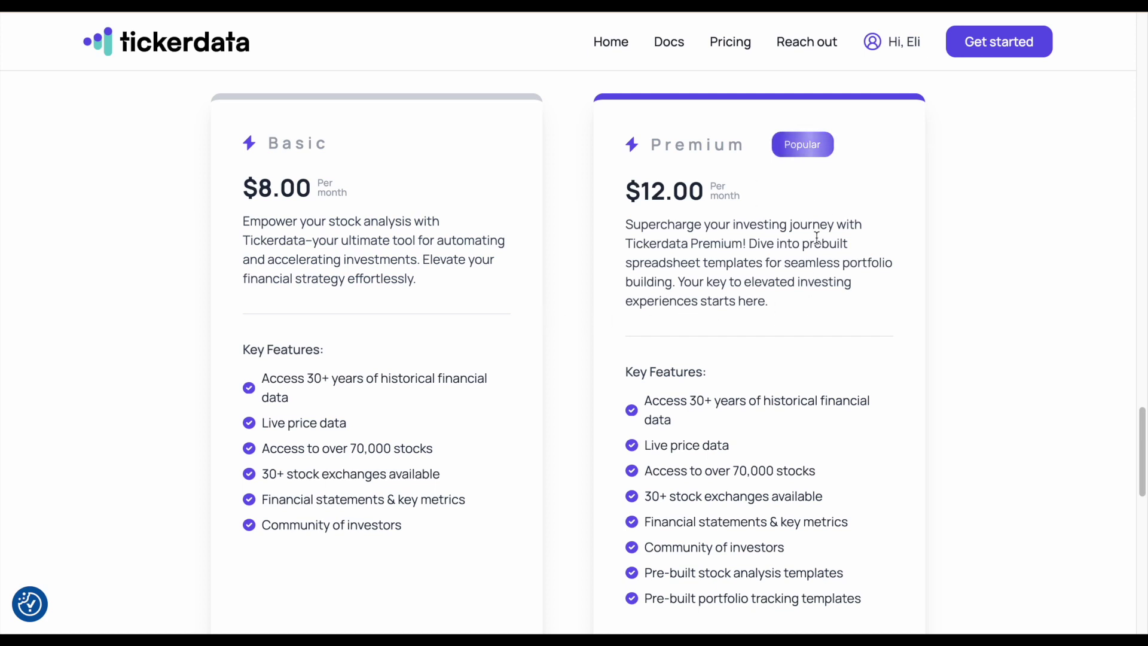
scroll(802, 254, up, 2)
scroll(804, 251, up, 1)
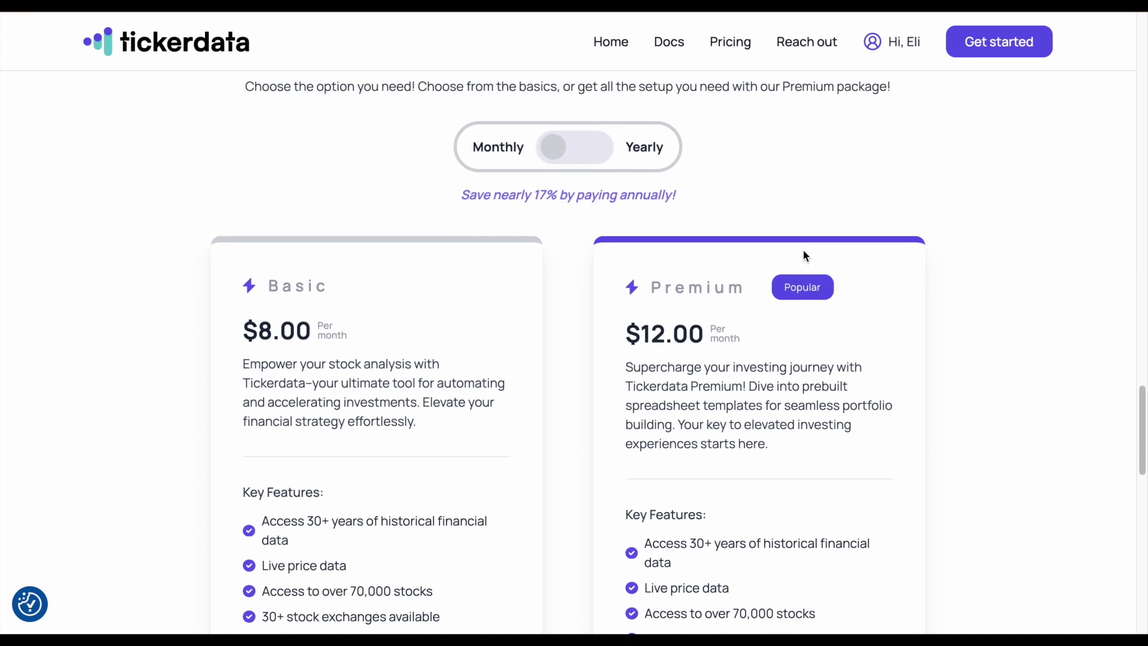
Step: Switch pricing to Yearly ($80.00 Basic, $120.00 Premium) and start the Premium trial checkout
click(564, 152)
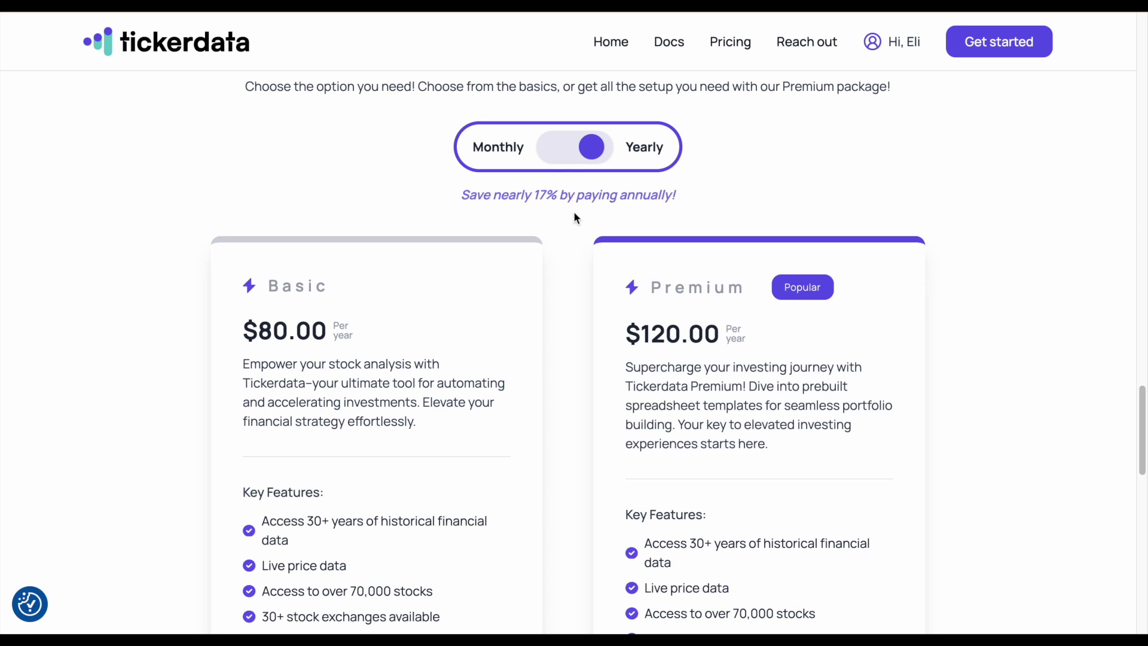
scroll(884, 305, down, 2)
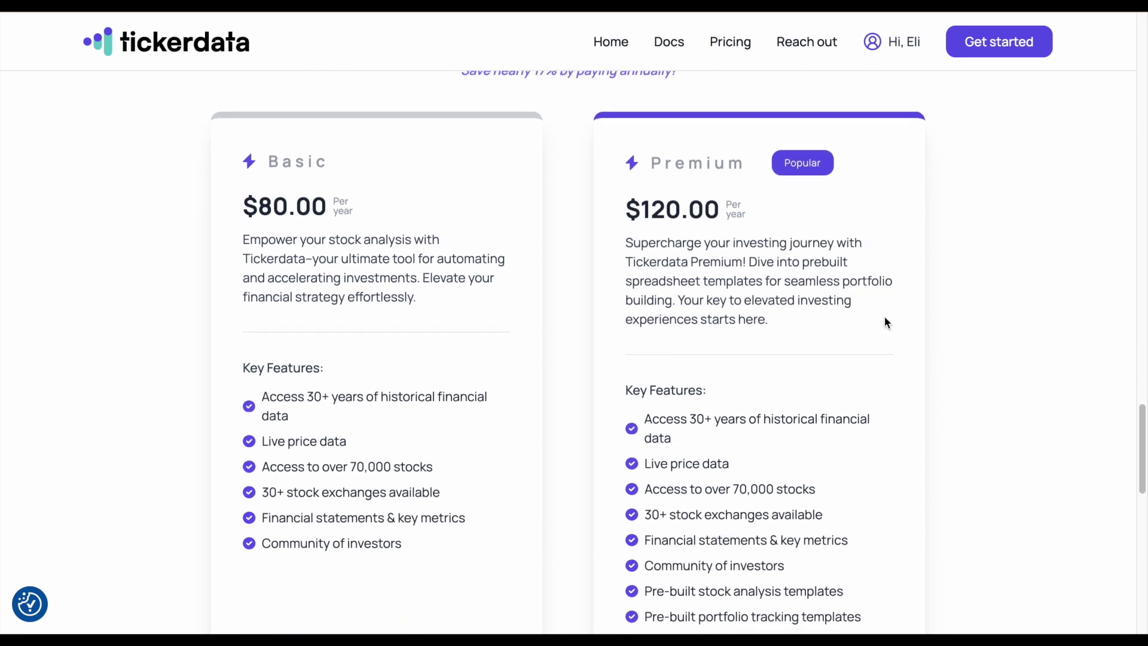
scroll(884, 316, down, 1)
scroll(817, 361, down, 2)
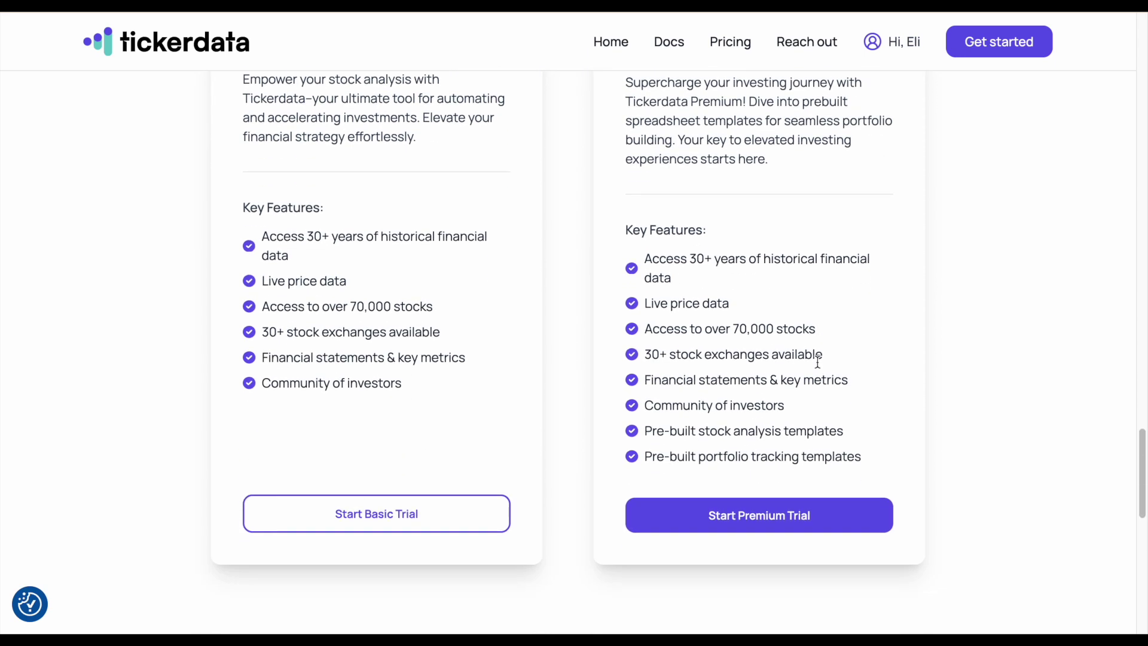
click(781, 518)
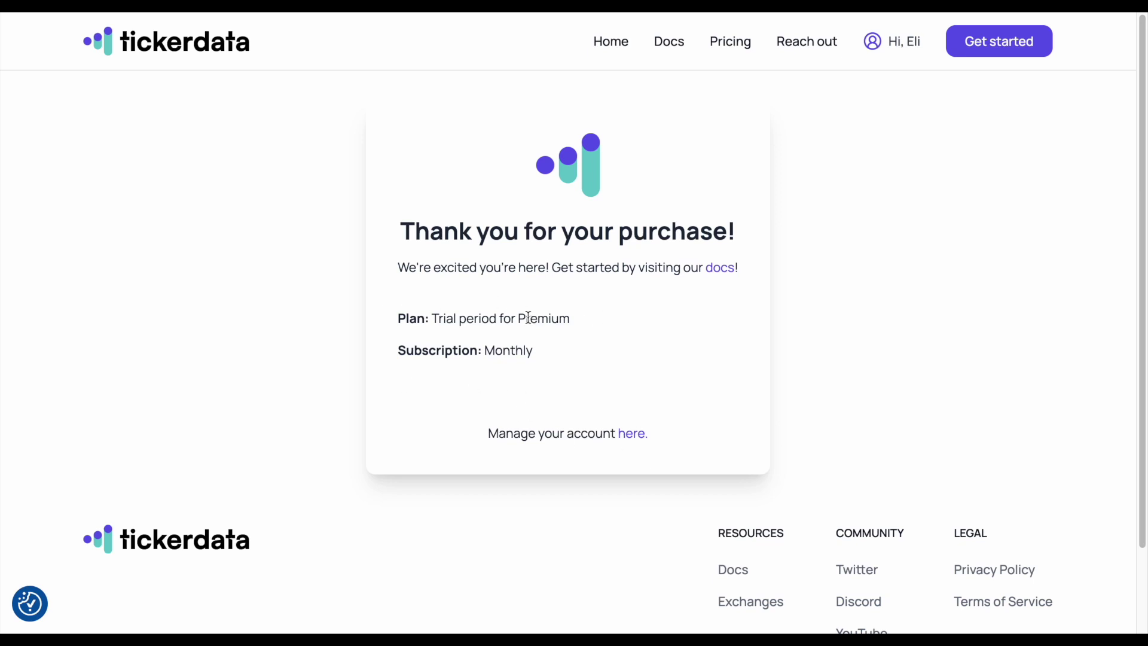
Step: Check the Premium trial plan, then view the account page and its Premium Access section
drag(518, 318, 588, 322)
click(589, 321)
click(636, 436)
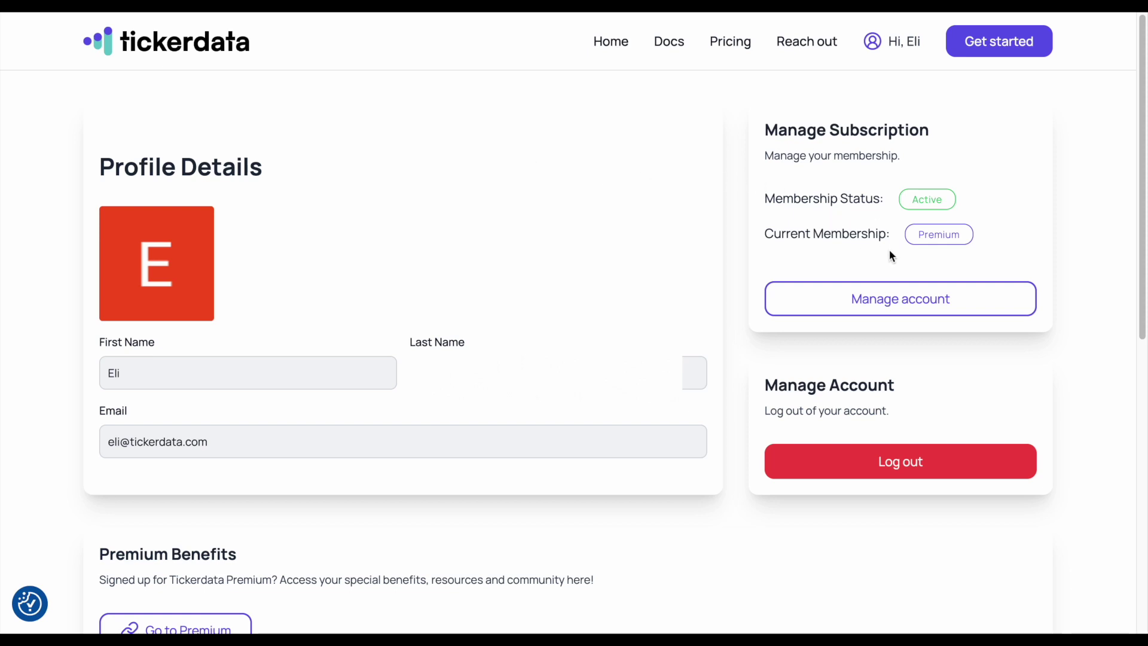
scroll(583, 268, down, 3)
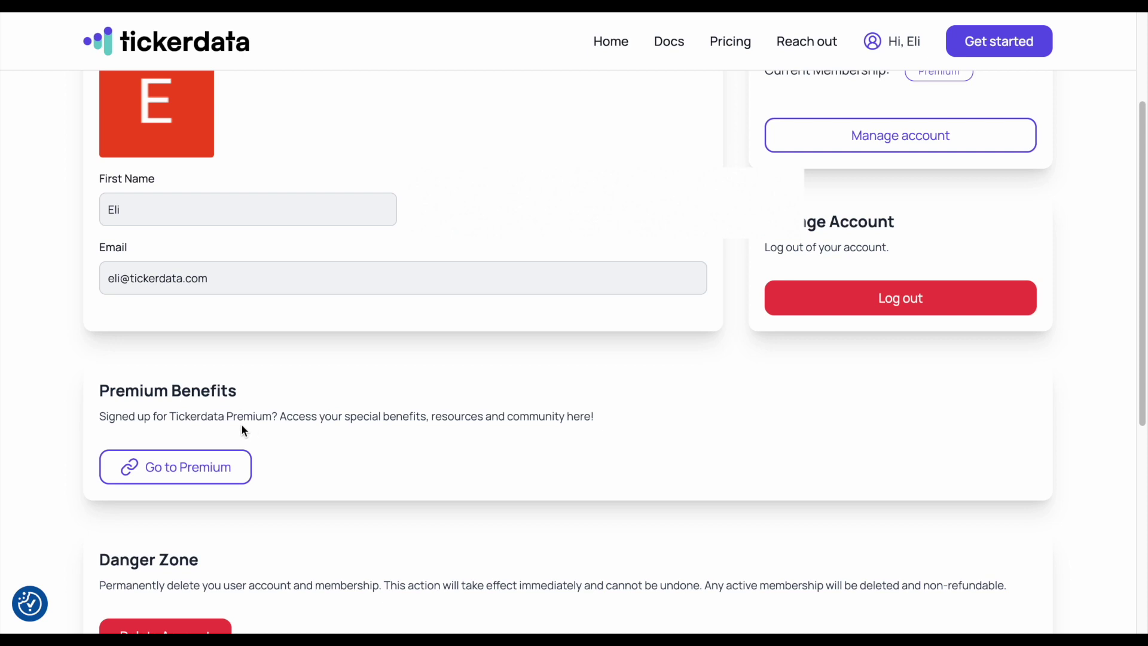
click(220, 467)
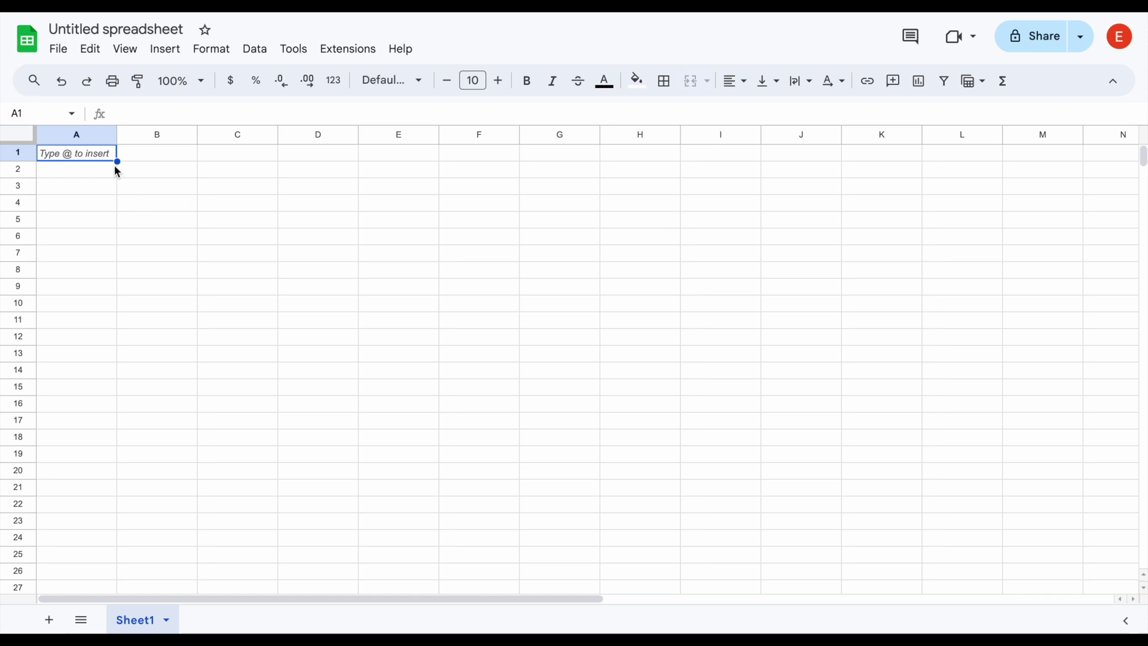
Step: Find Tickerdata in the Workspace Marketplace by searching 'ticker' and install it for this account
click(361, 56)
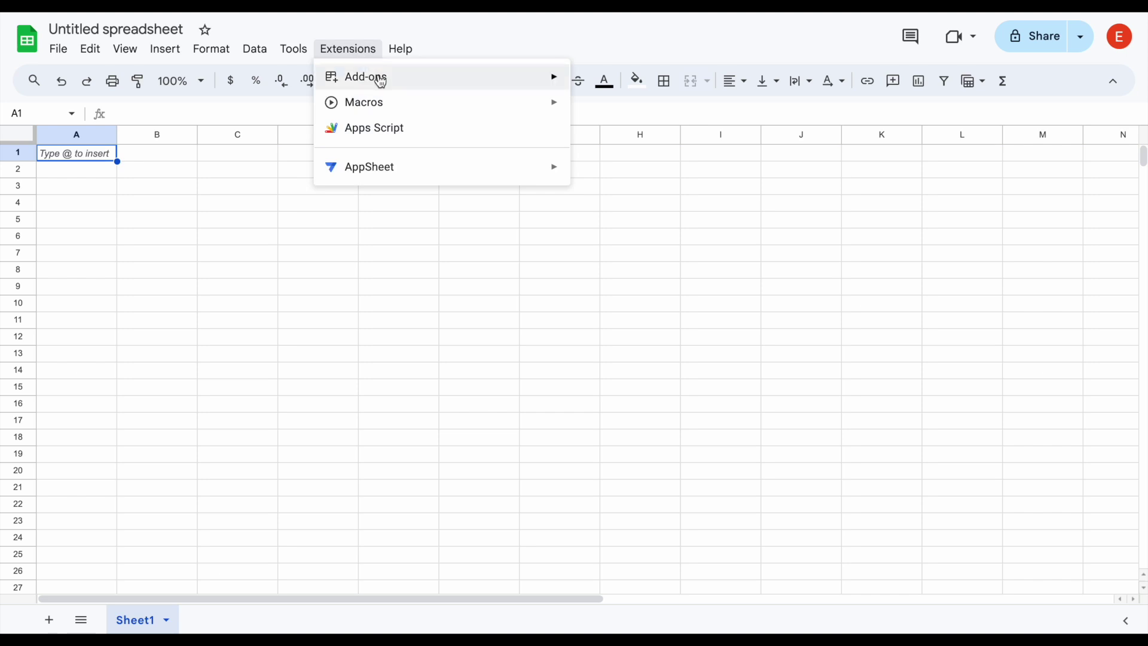
mouse_move(377, 81)
click(591, 87)
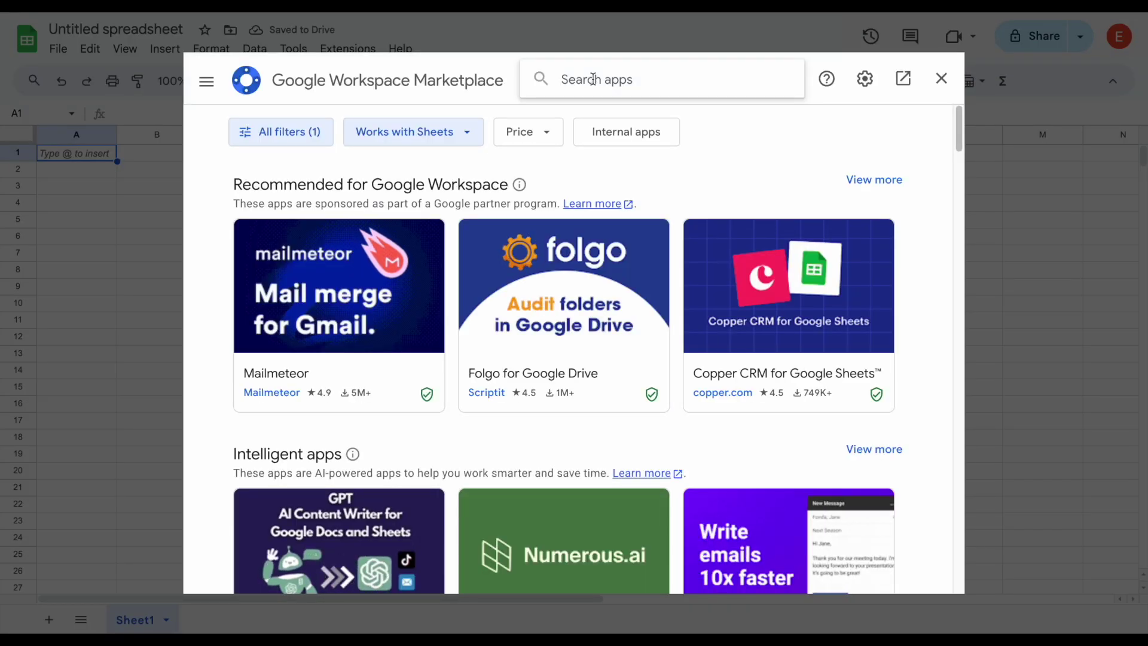
click(593, 79)
text(ticker)
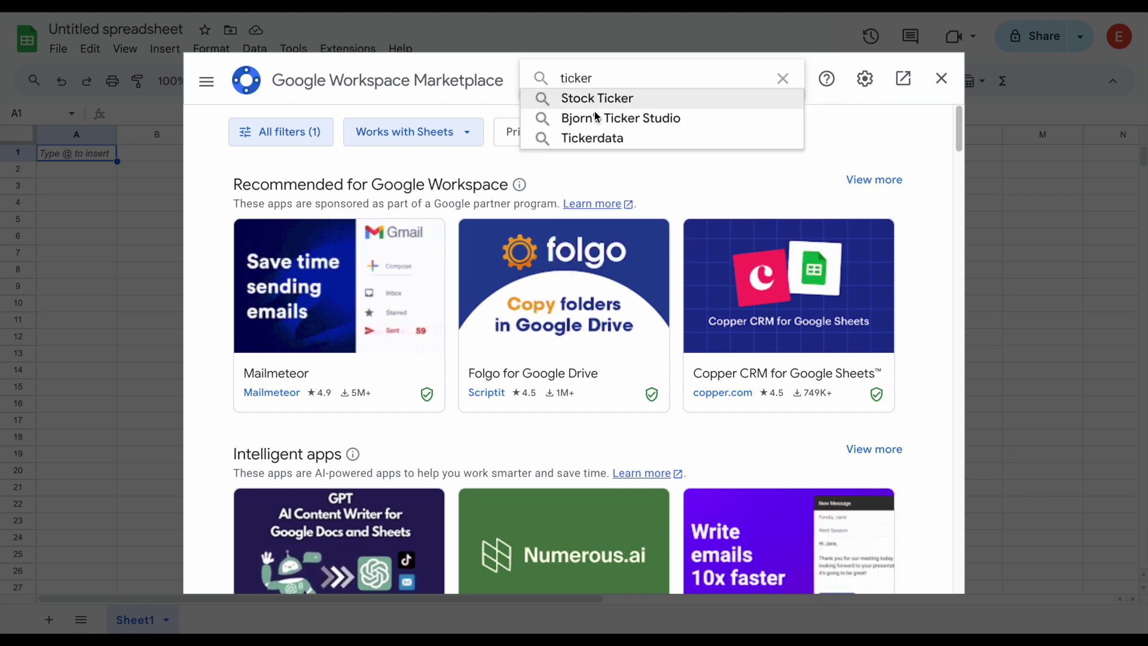
click(610, 138)
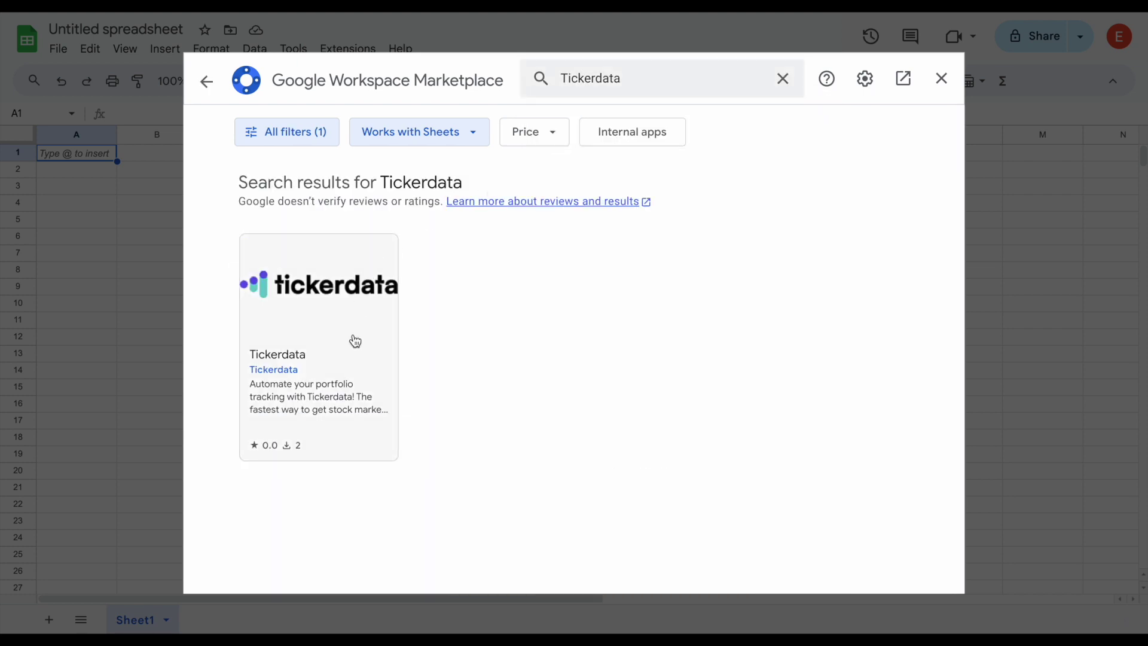
click(349, 342)
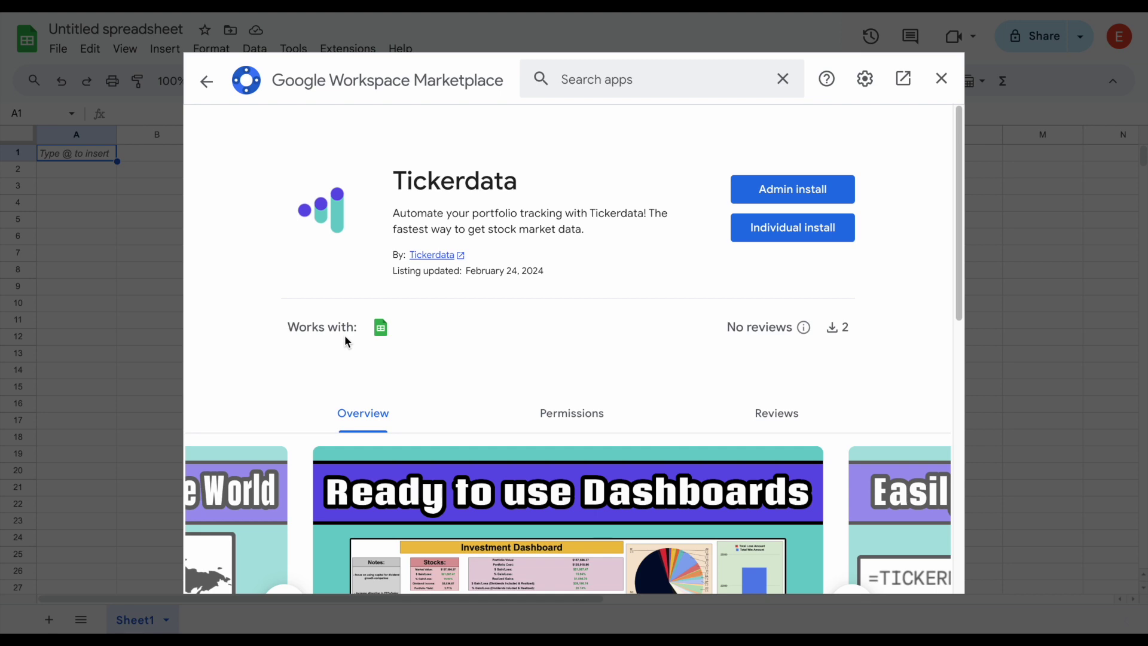
click(792, 232)
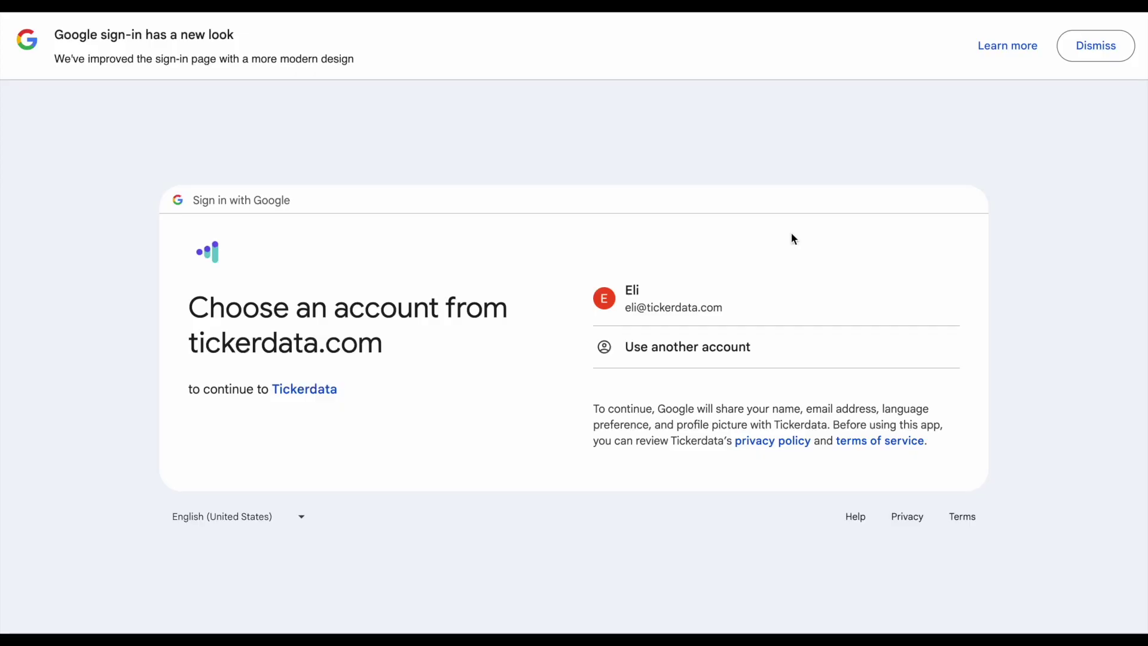
Step: Choose the Google account, continue, and allow Tickerdata access to your spreadsheets
click(769, 300)
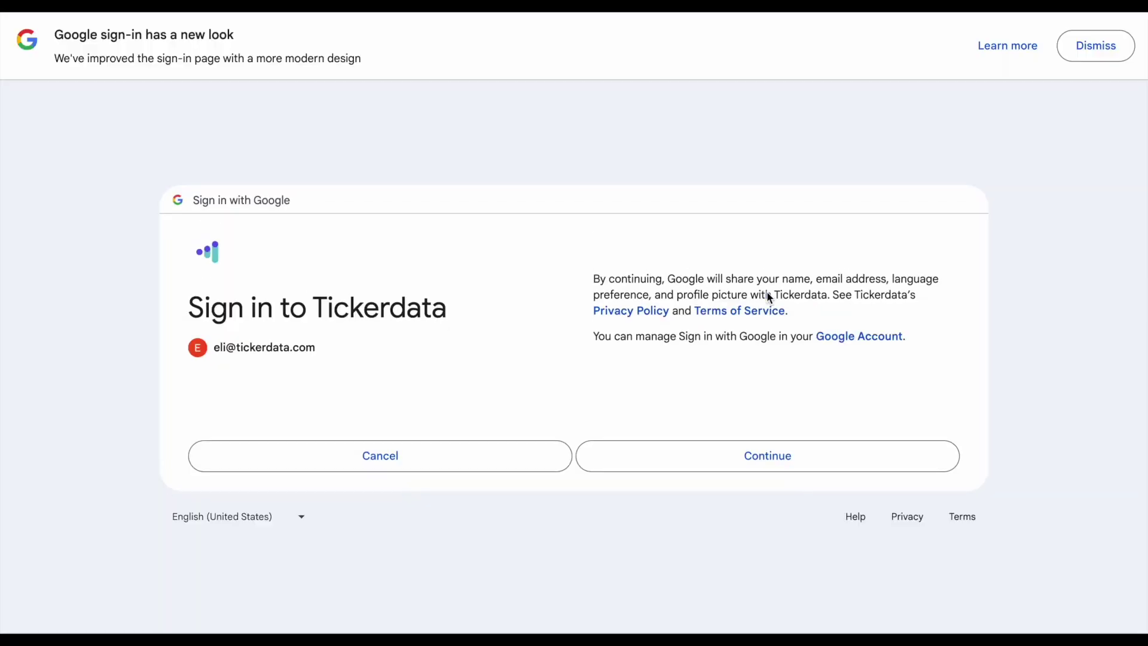
click(746, 451)
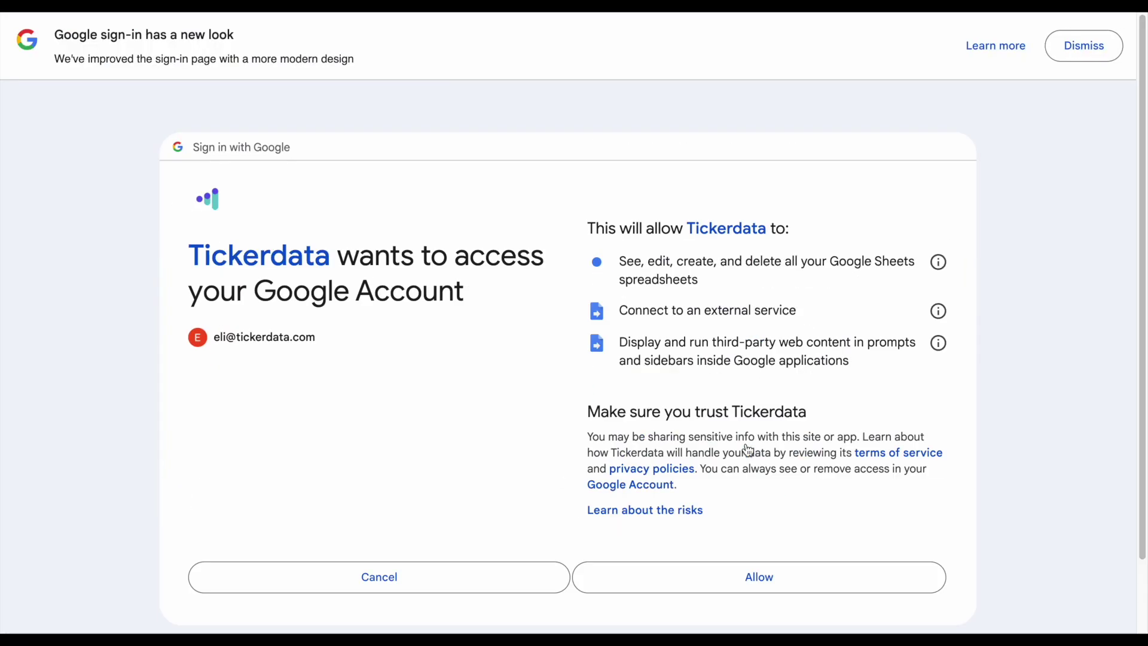
click(746, 578)
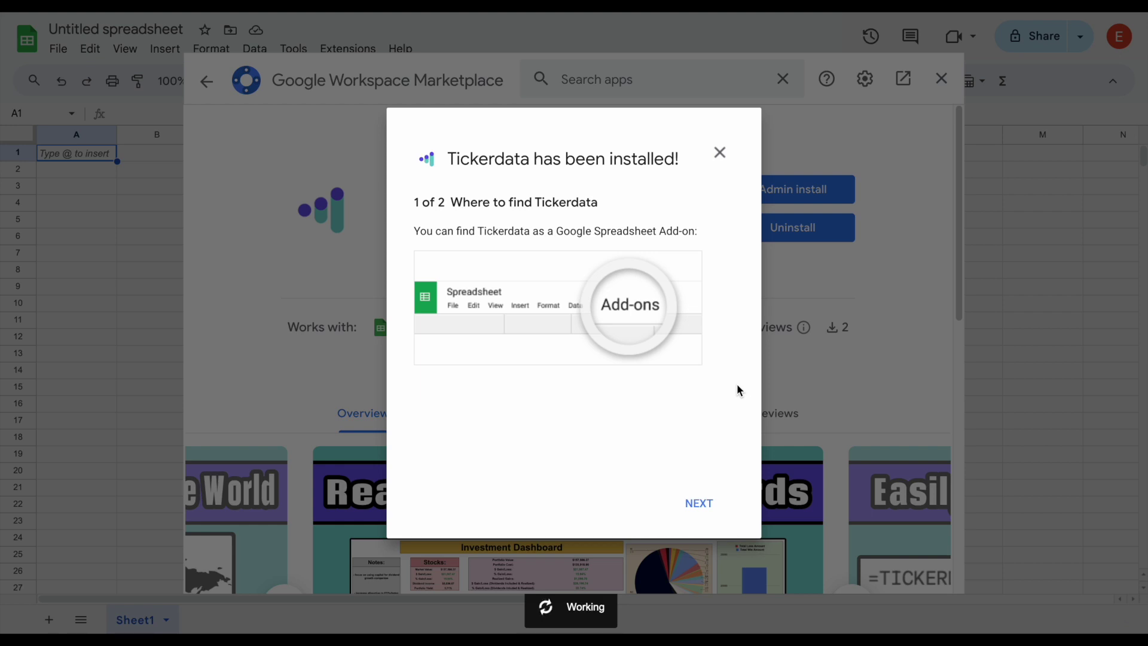
click(705, 501)
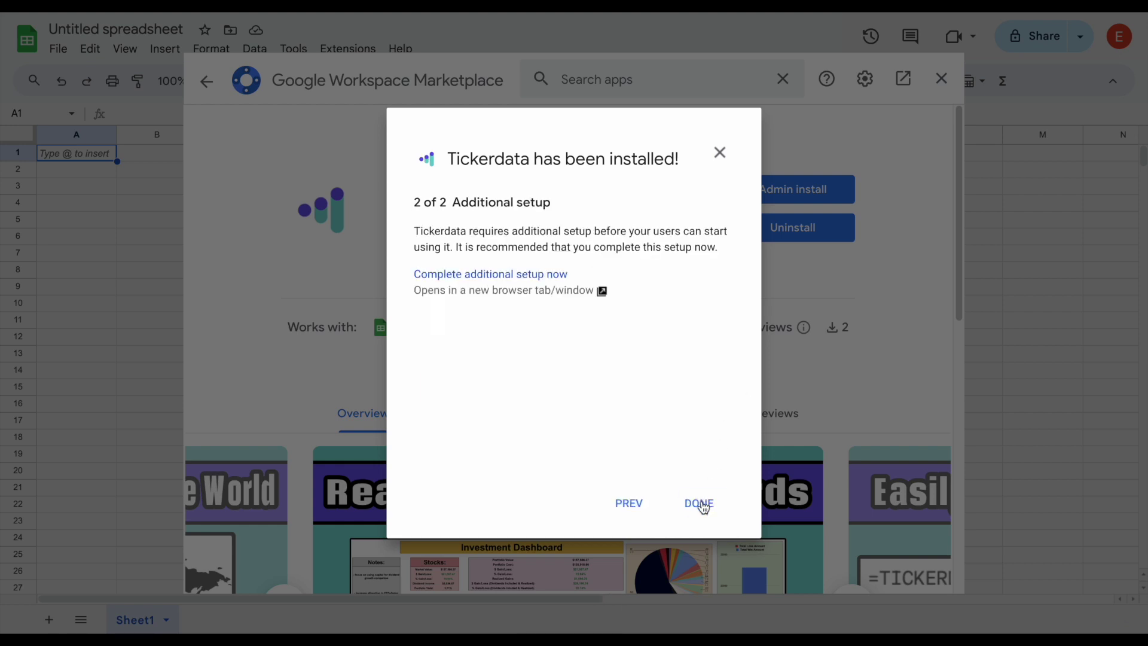
Step: Finish the Tickerdata install notices and close the Marketplace, returning to the spreadsheet
click(699, 503)
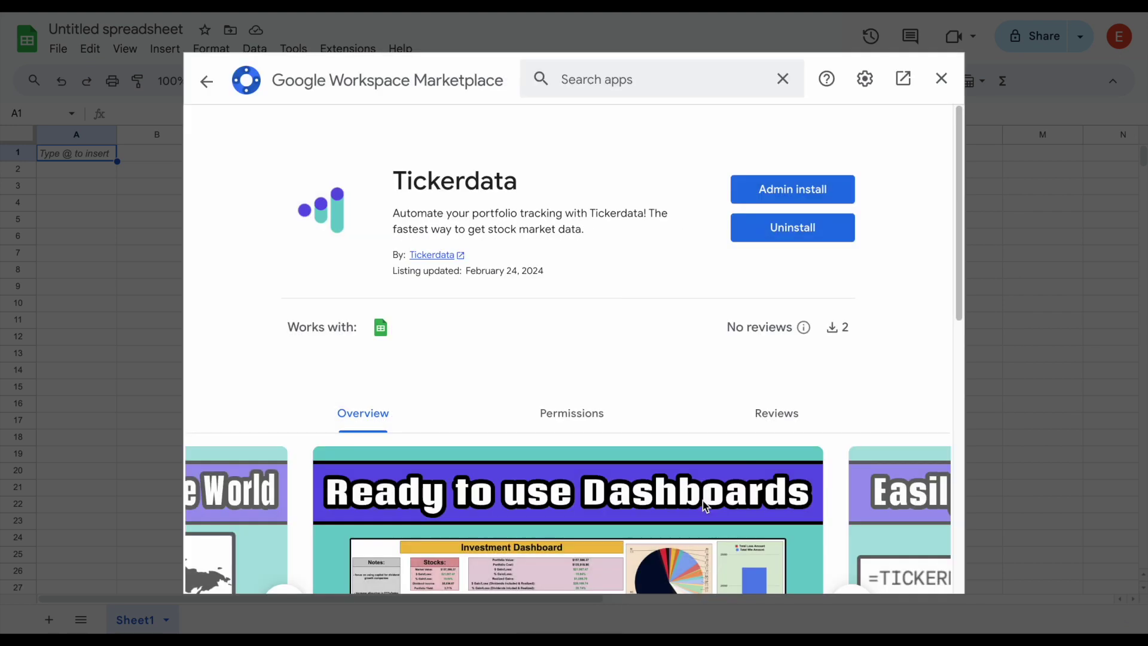
click(941, 78)
click(404, 219)
scroll(303, 161, down, 5)
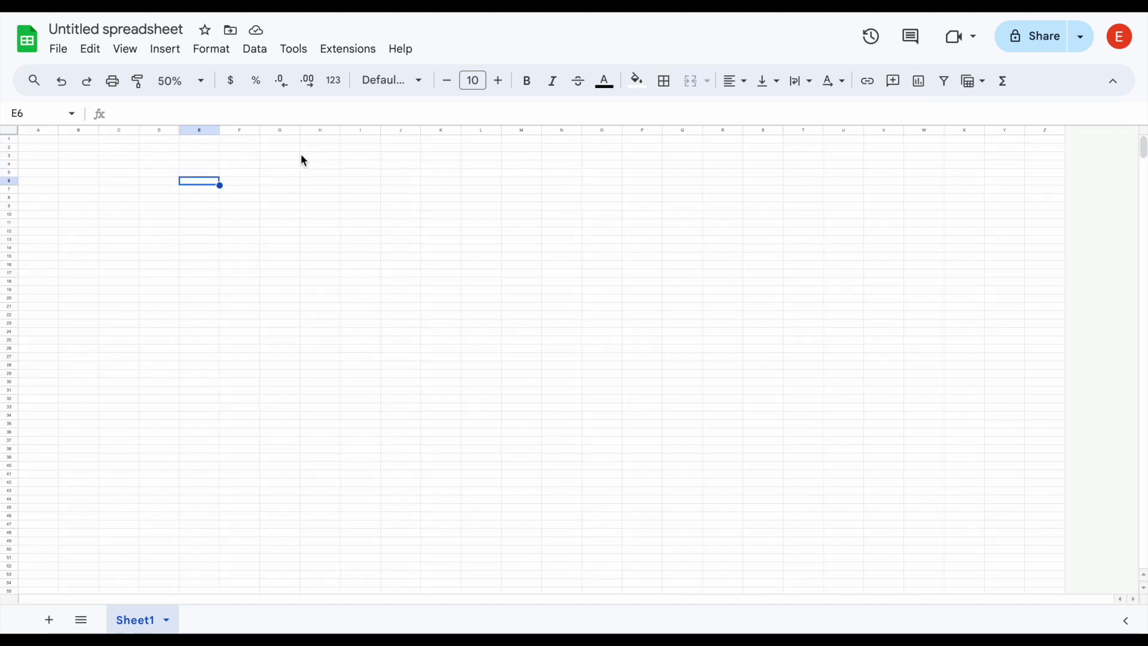
Step: Log in to the Tickerdata add-on from Extensions > Tickerdata > Log in
click(359, 54)
mouse_move(404, 210)
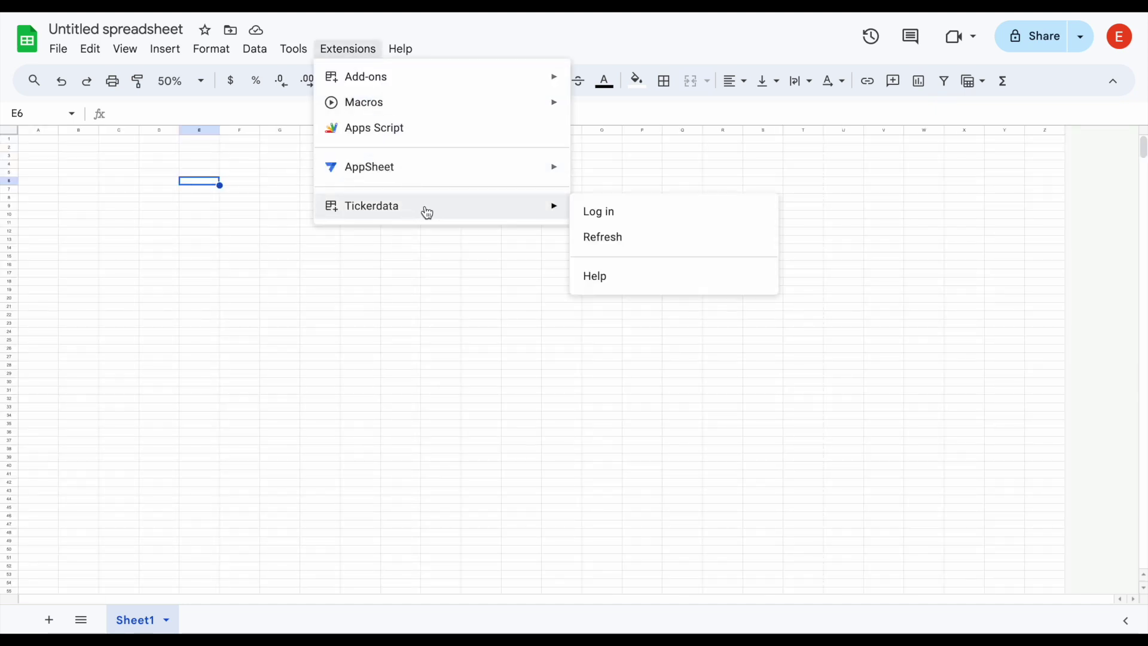
click(616, 218)
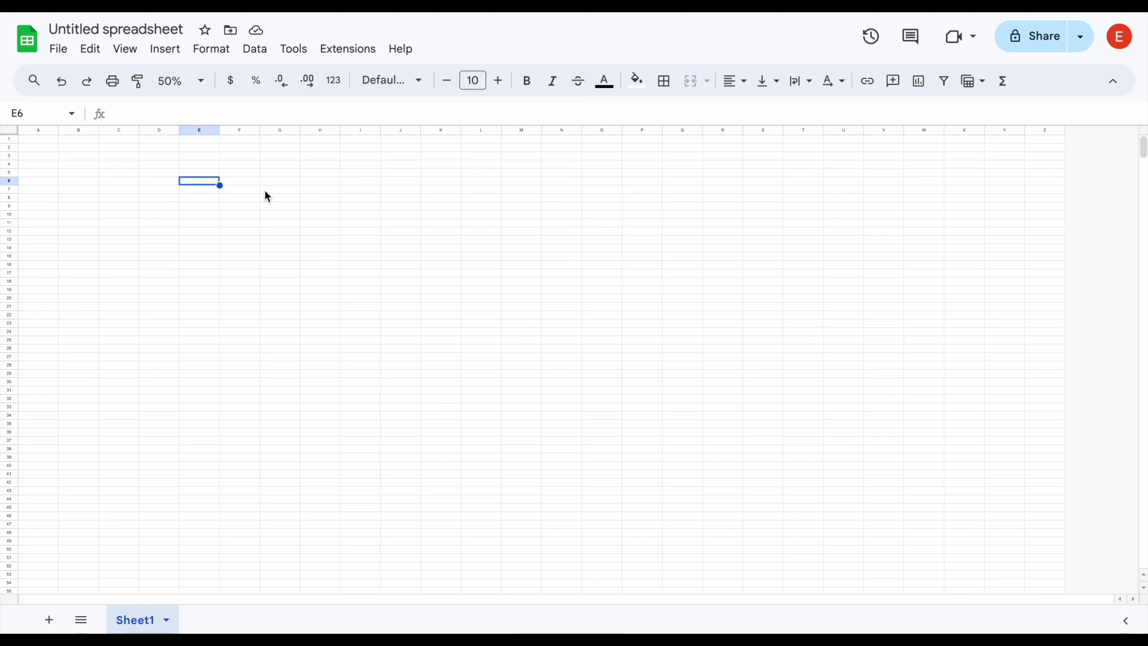
click(335, 191)
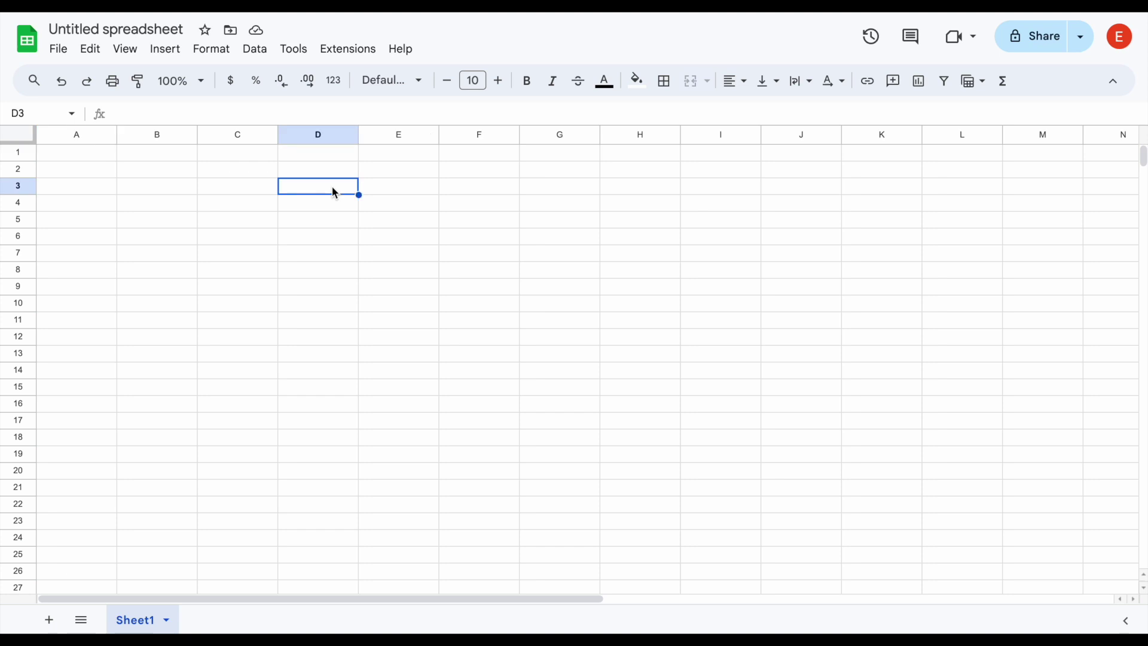
text(=tick)
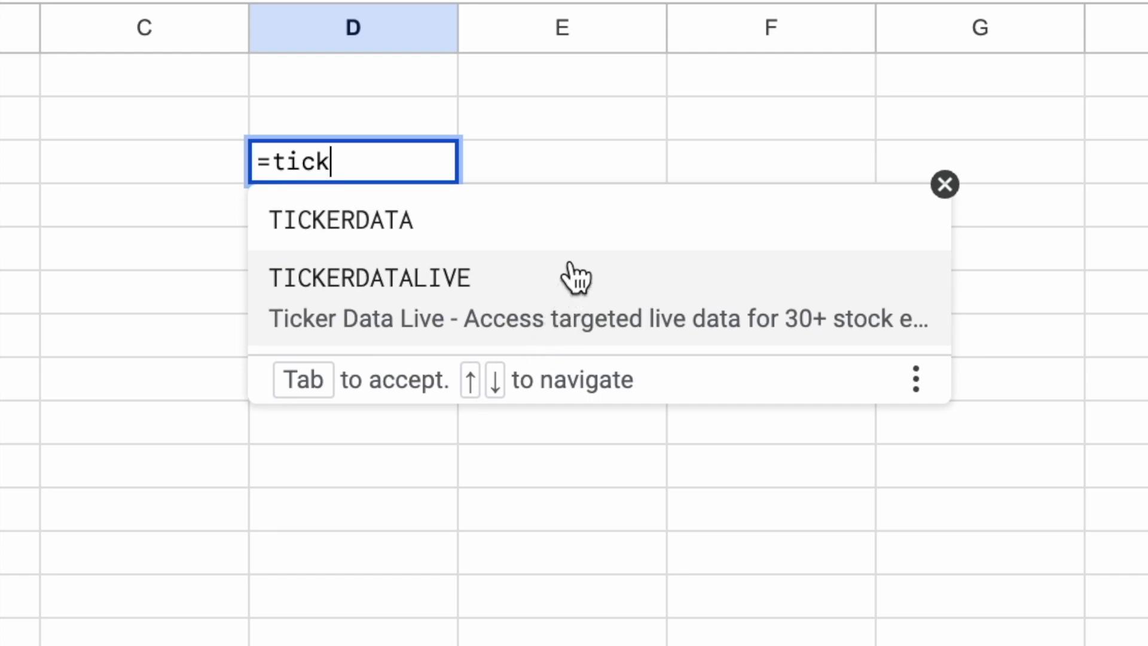
click(551, 249)
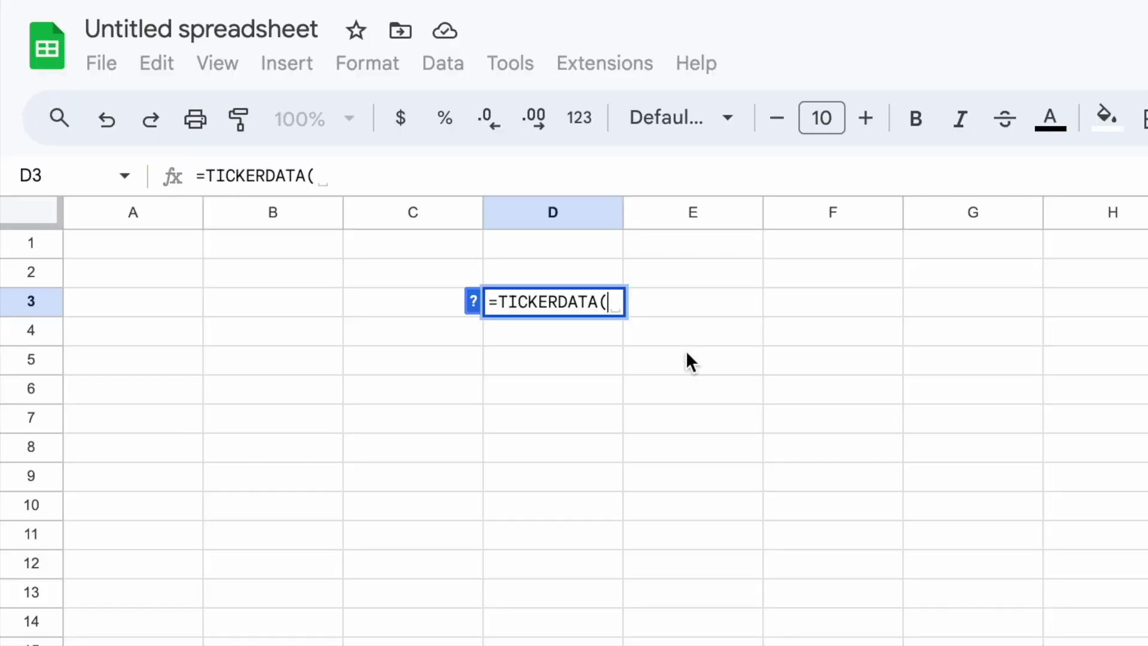
text("AAPL")
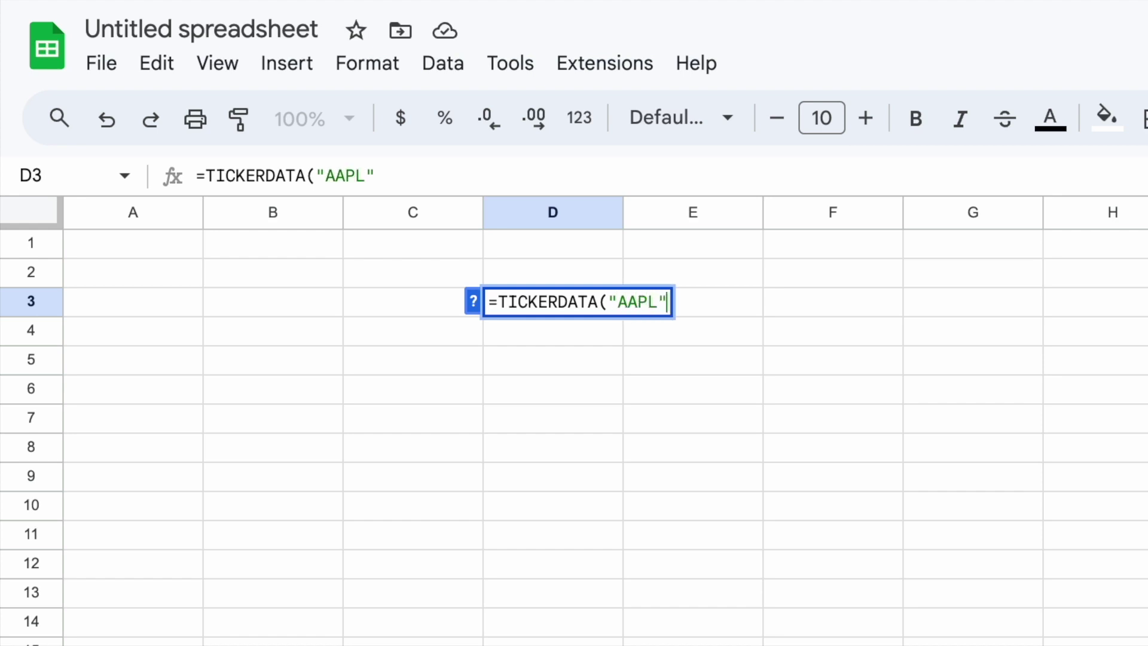
text(,"Free cash flow)
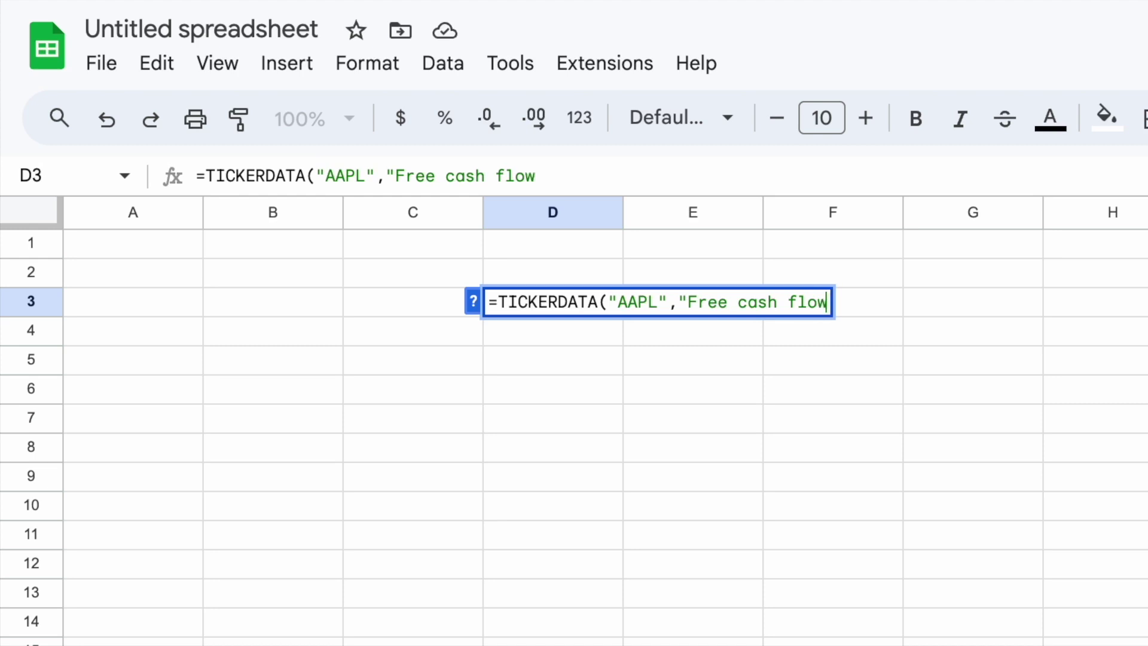
text(",)
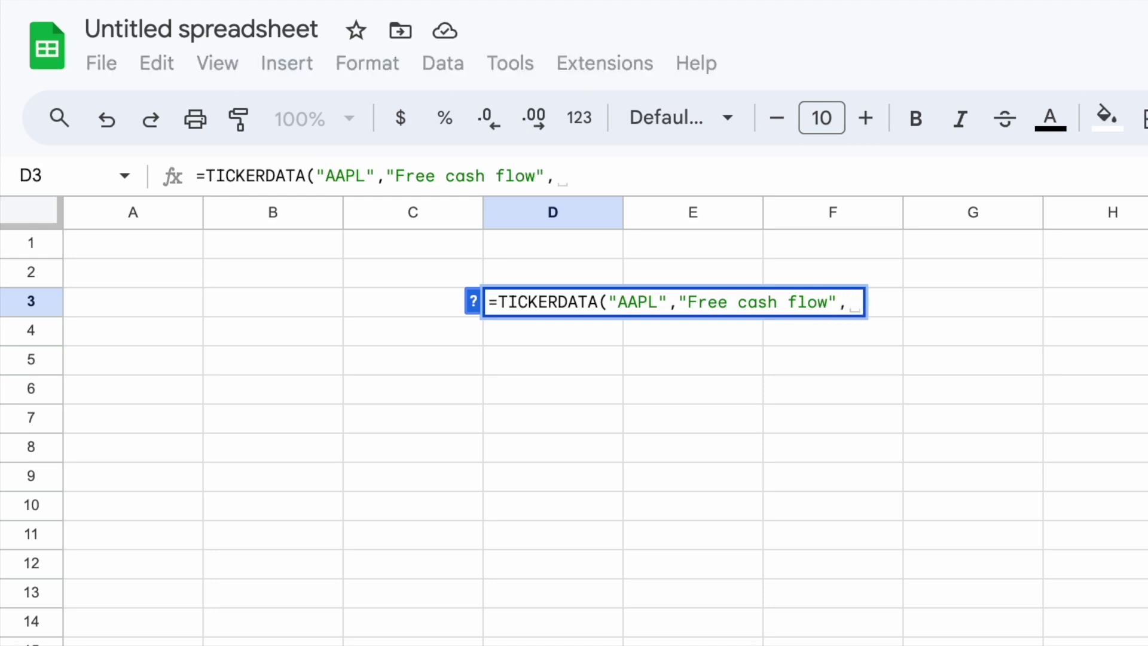
text(201)
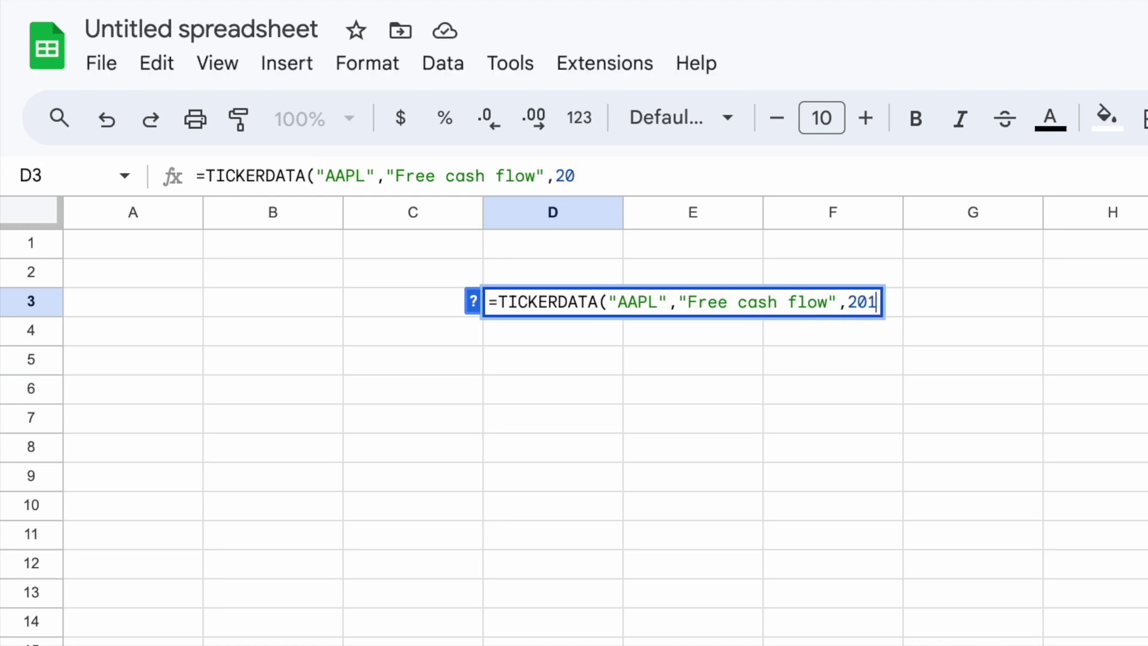
text(5))
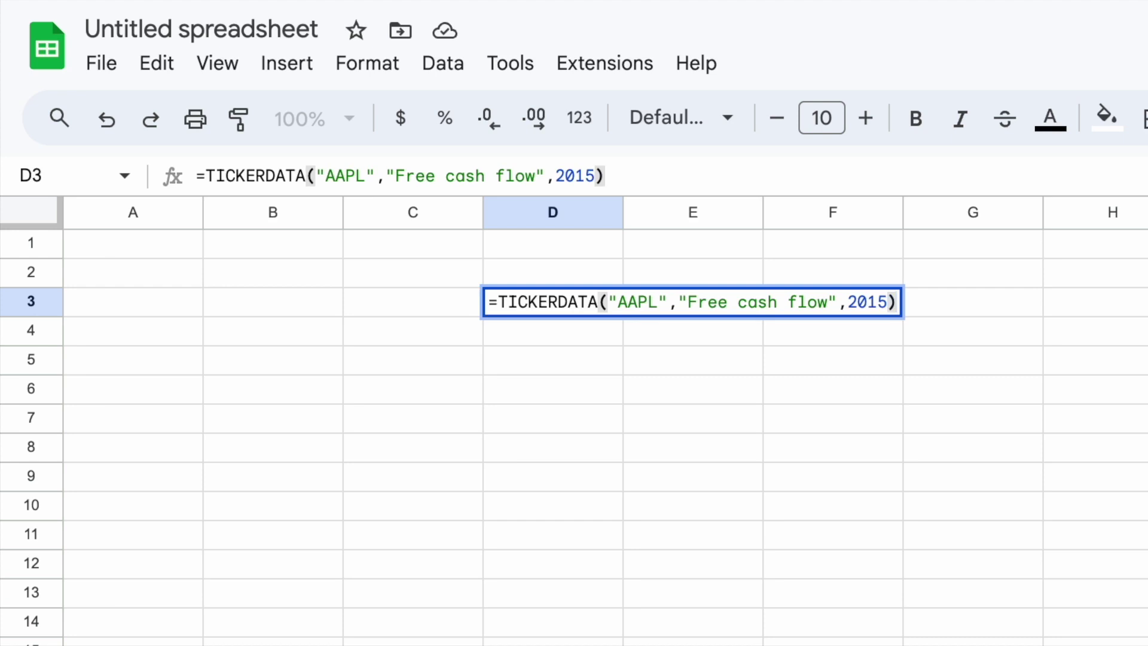
key(Return)
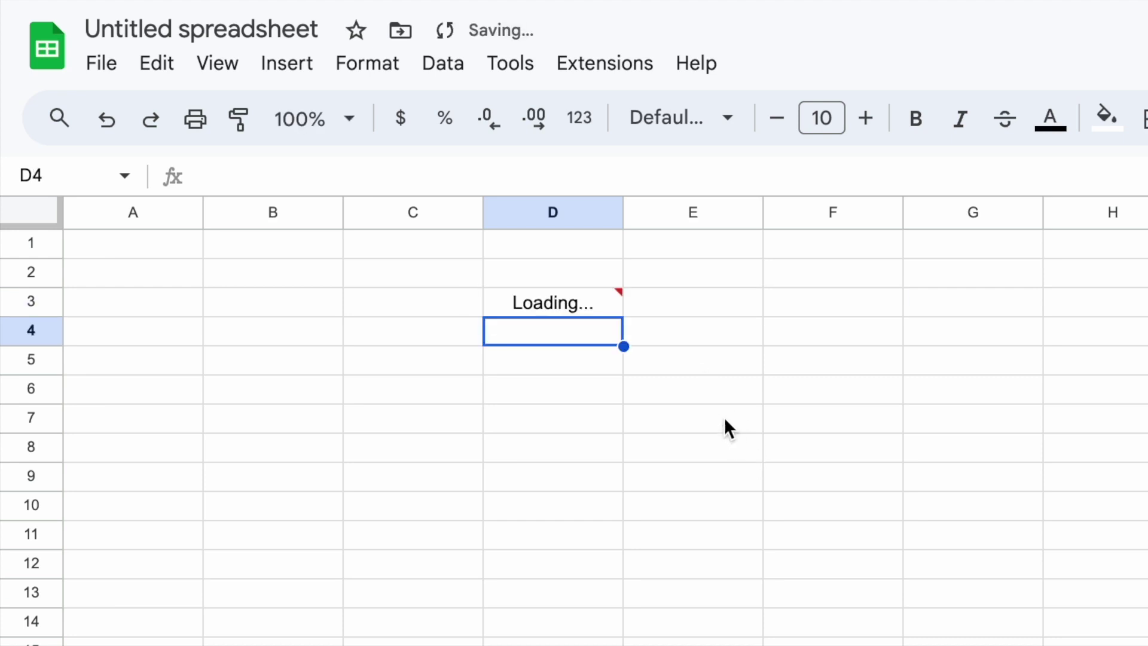
click(611, 307)
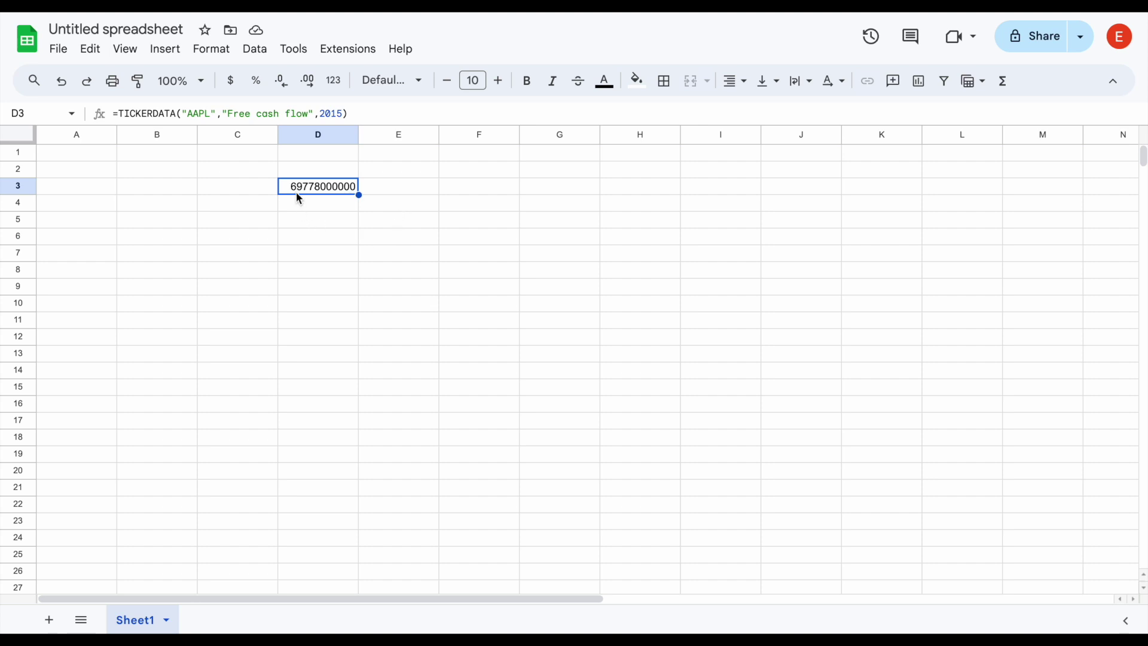
click(358, 48)
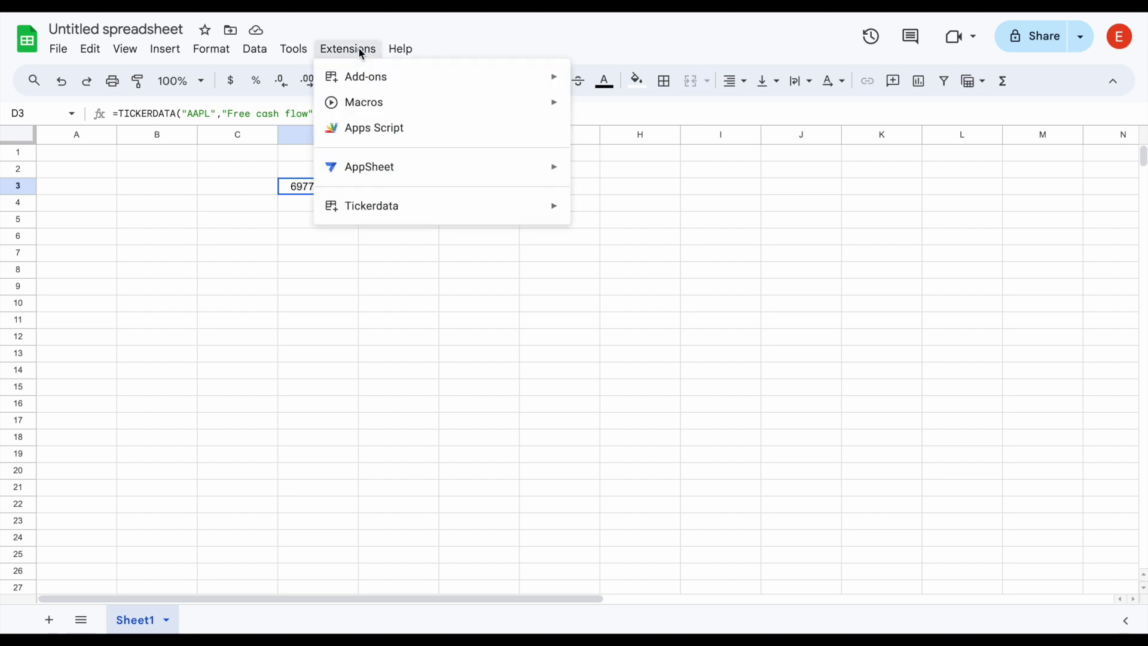
mouse_move(430, 217)
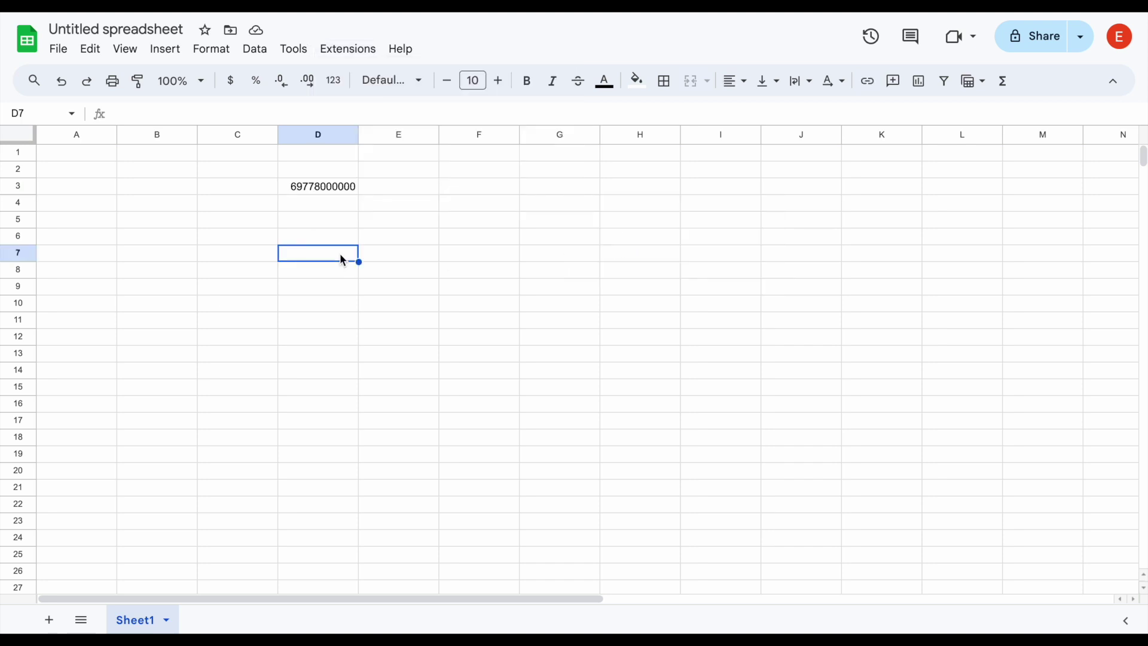
click(341, 188)
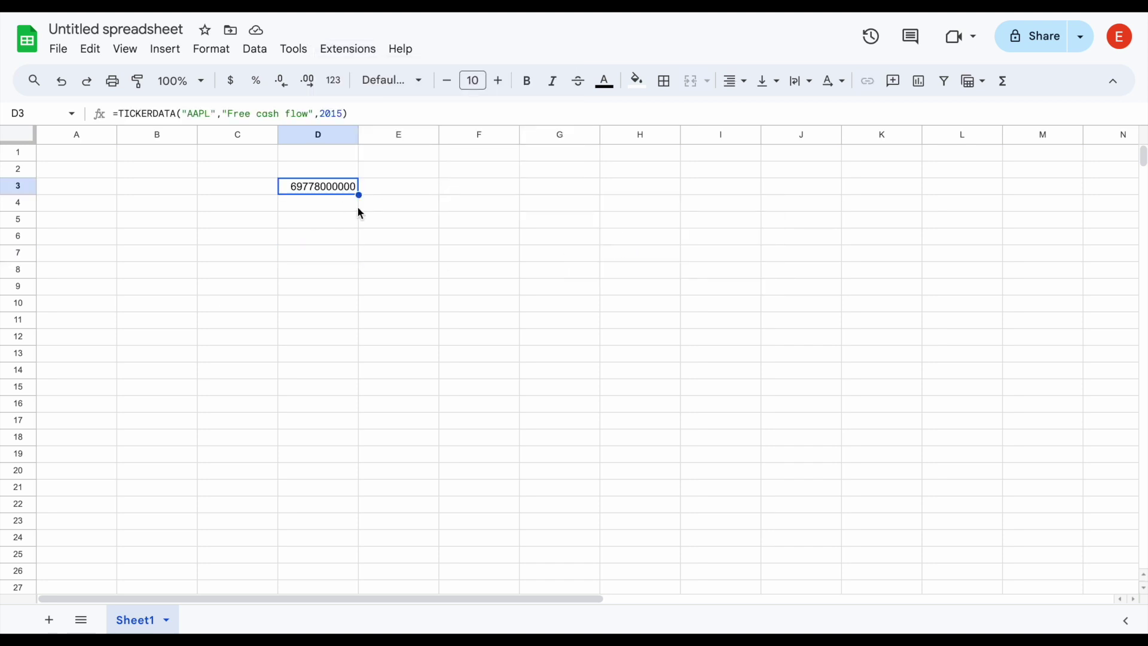